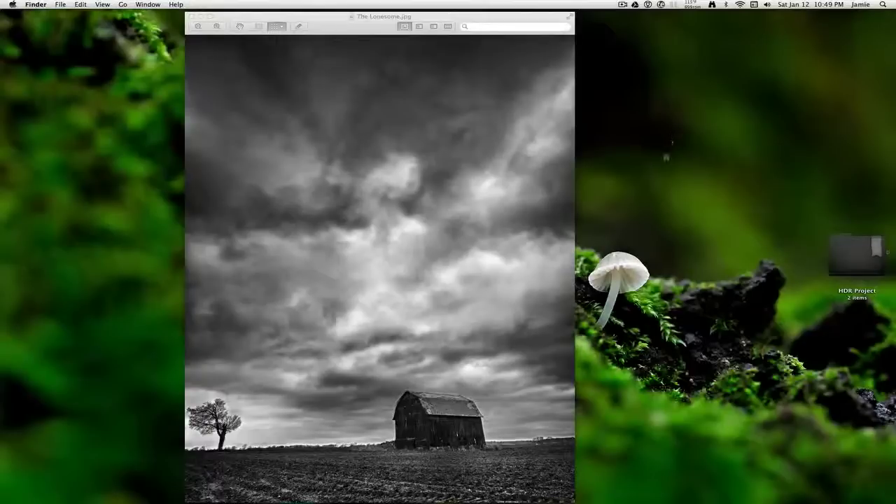
Nudge the Preview window showing The Lonesome.jpg, then close the finished photo
{"action": "left_click_drag", "start_coordinate": [330, 23], "coordinate": [332, 19]}
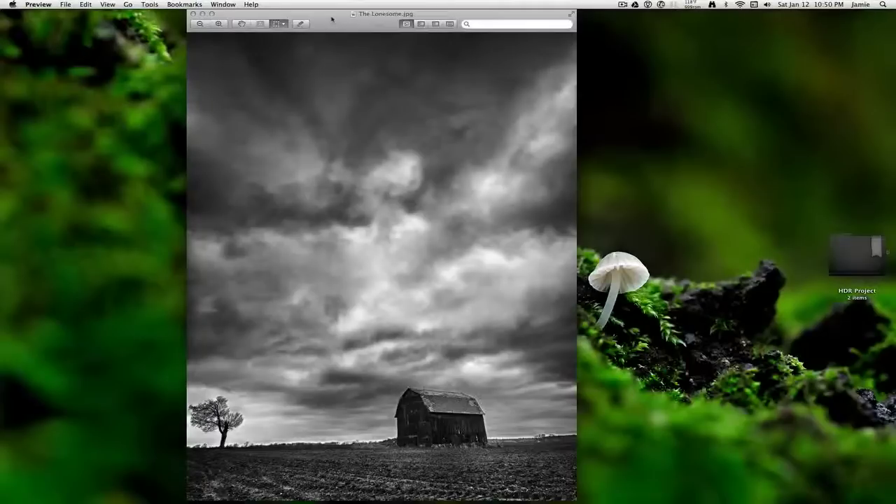
{"action": "key", "text": "super+q"}
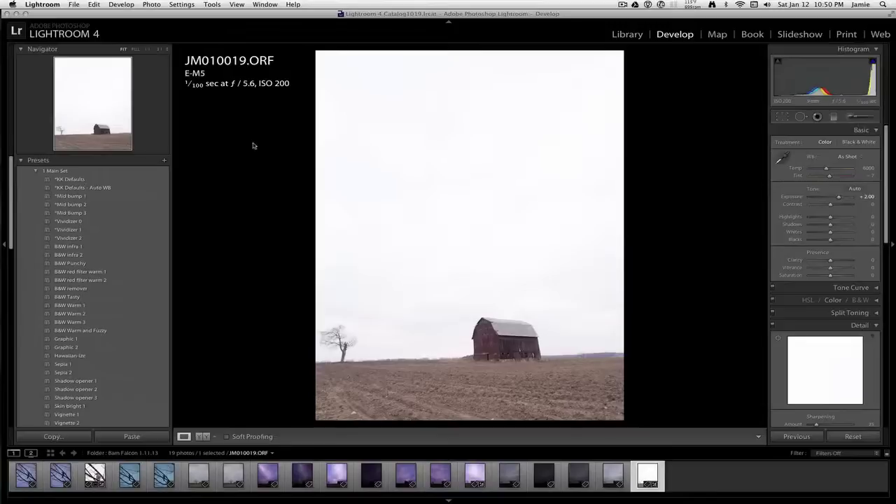
Step left through the darker barn brackets, then back right to JM010019.ORF
{"action": "key", "text": "Left"}
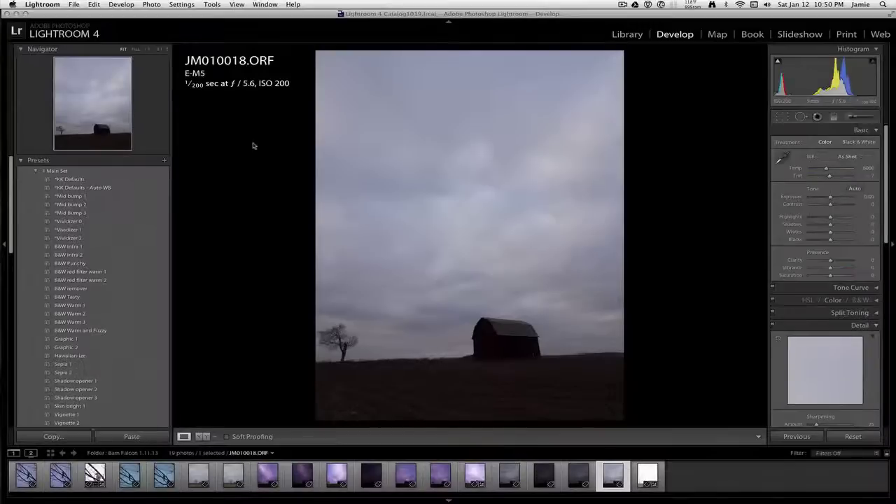
{"action": "key", "text": "Left"}
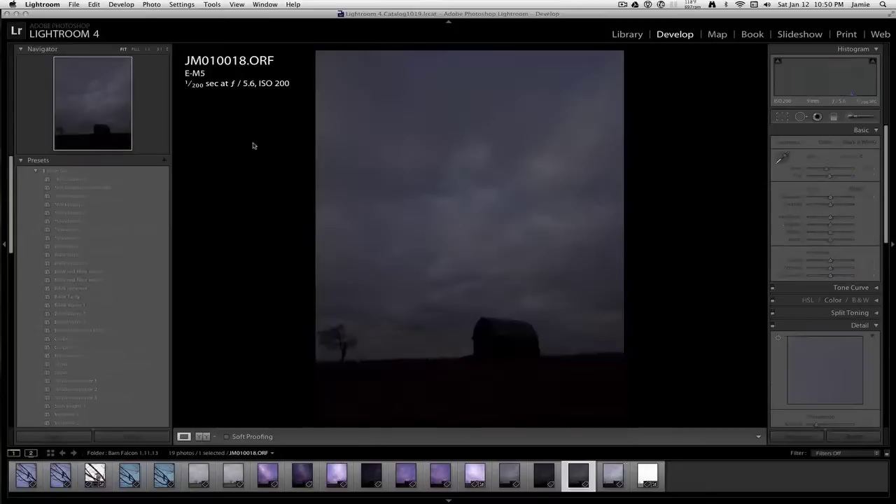
{"action": "key", "text": "Left"}
{"action": "key", "text": "Left"}
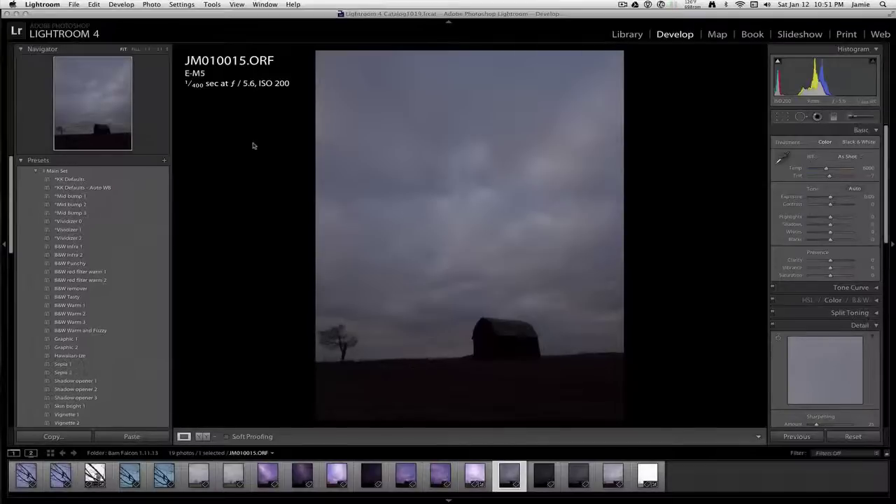
{"action": "key", "text": "Right"}
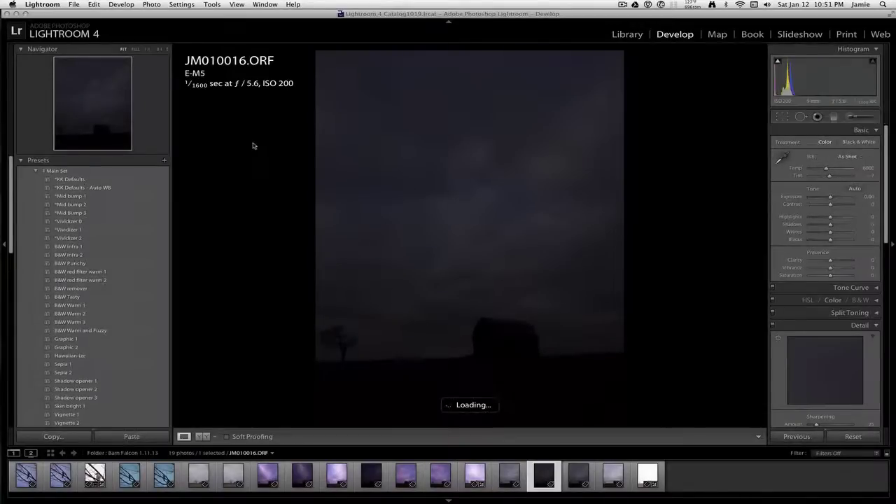
{"action": "key", "text": "Right"}
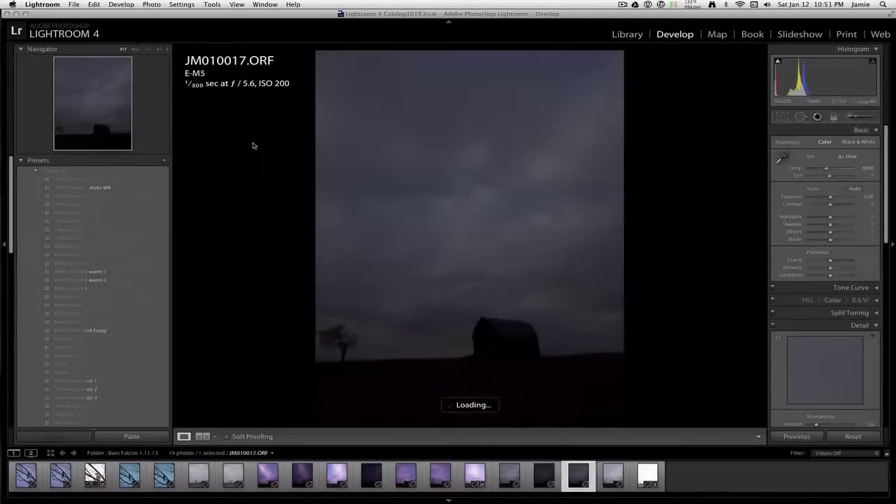
{"action": "key", "text": "Right"}
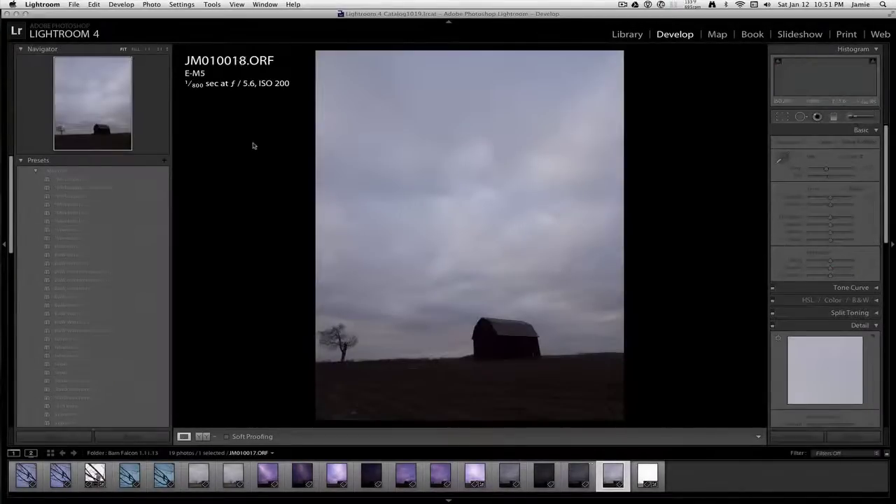
{"action": "key", "text": "Right"}
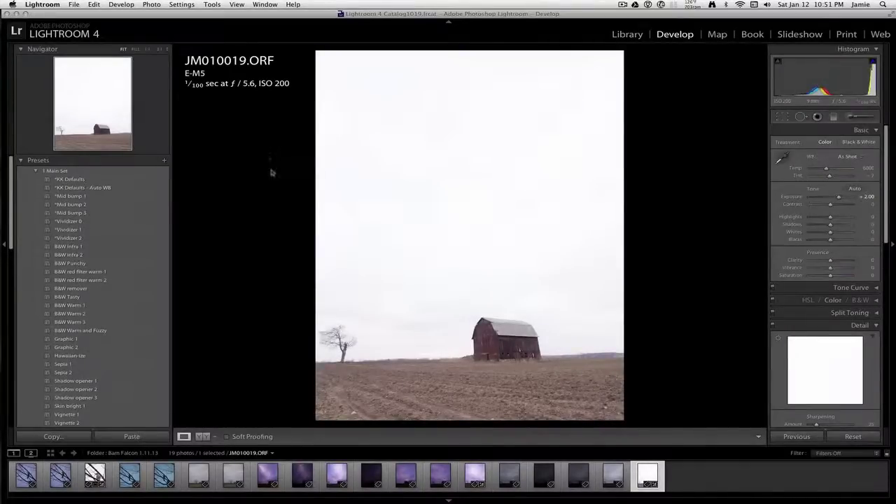
{"action": "mouse_move", "coordinate": [509, 476]}
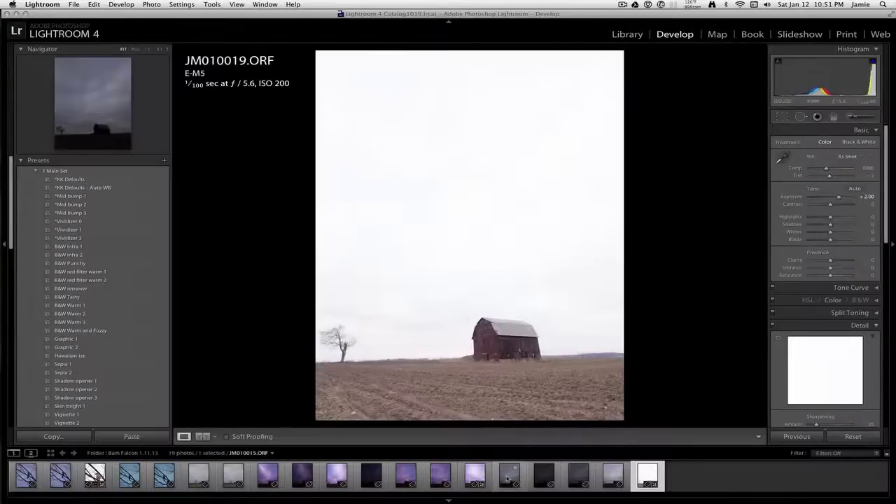
Select exposures JM010015–JM010019 and export them with the HDR Efex Pro 2 preset
{"action": "left_click", "coordinate": [508, 478], "text": "shift"}
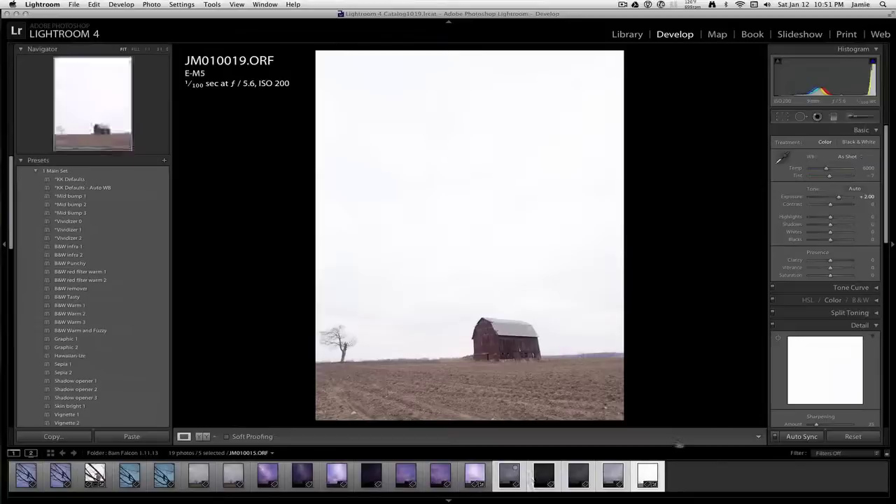
{"action": "left_click", "coordinate": [73, 5]}
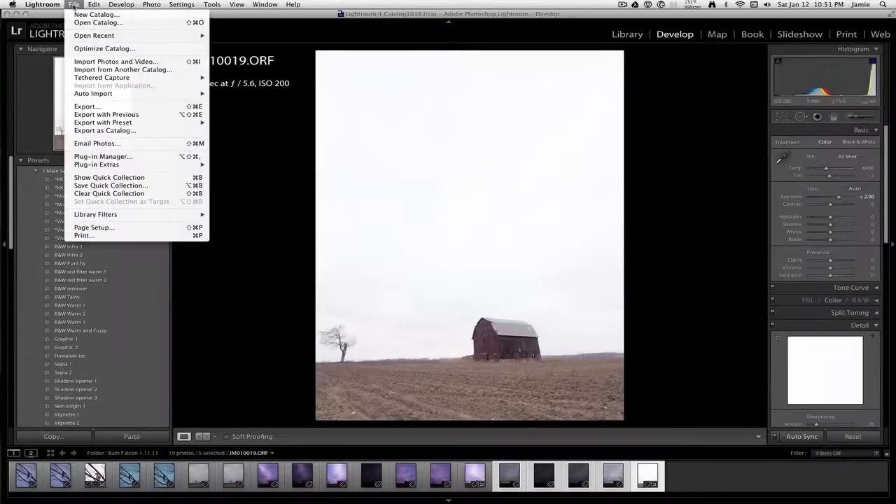
{"action": "mouse_move", "coordinate": [103, 122]}
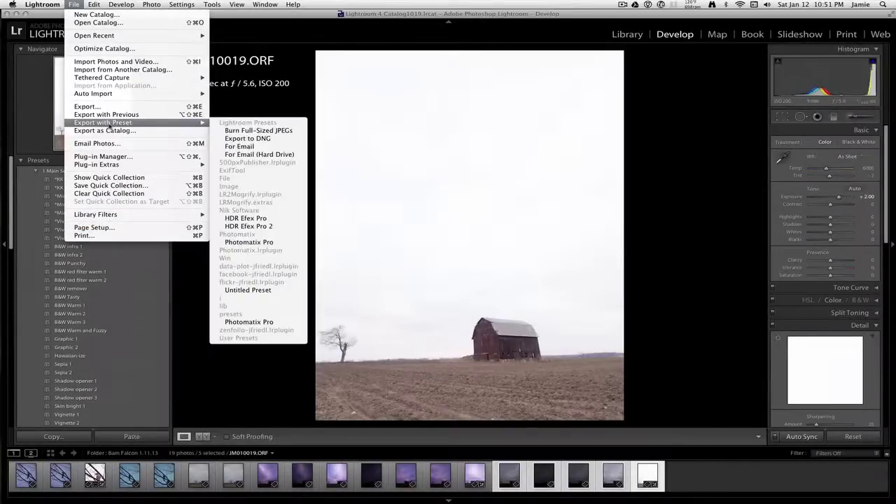
{"action": "left_click", "coordinate": [280, 227]}
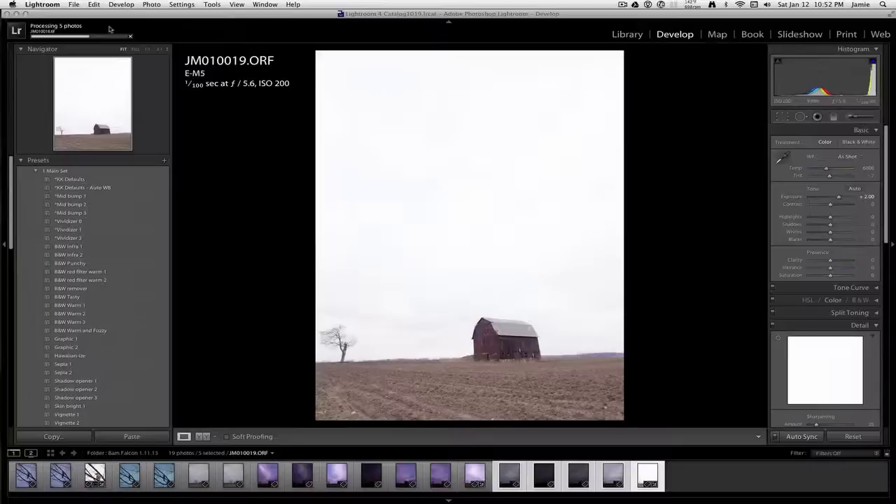
{"action": "left_click", "coordinate": [622, 4]}
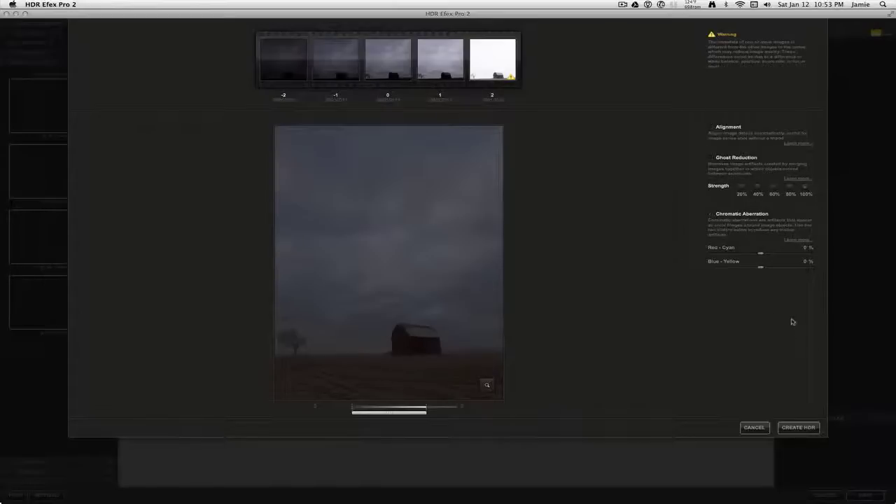
Create the HDR merge, producing JM010015_HDR of the barn
{"action": "left_click", "coordinate": [804, 428]}
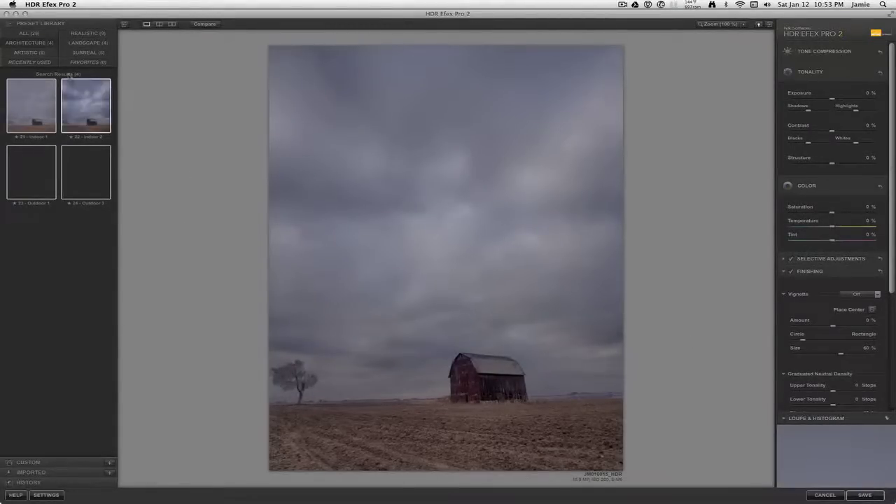
Show all presets, try 03 - Deep 1, then apply 09 - B&W (realistic)
{"action": "left_click", "coordinate": [26, 34]}
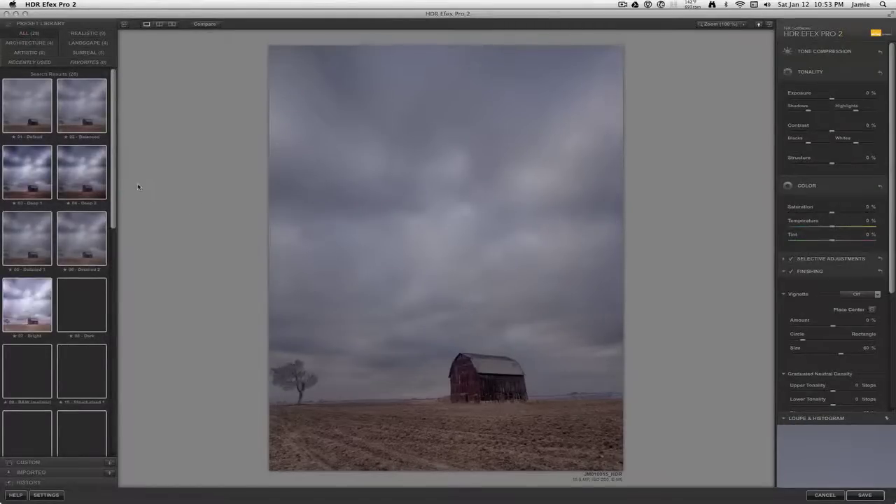
{"action": "left_click", "coordinate": [23, 162]}
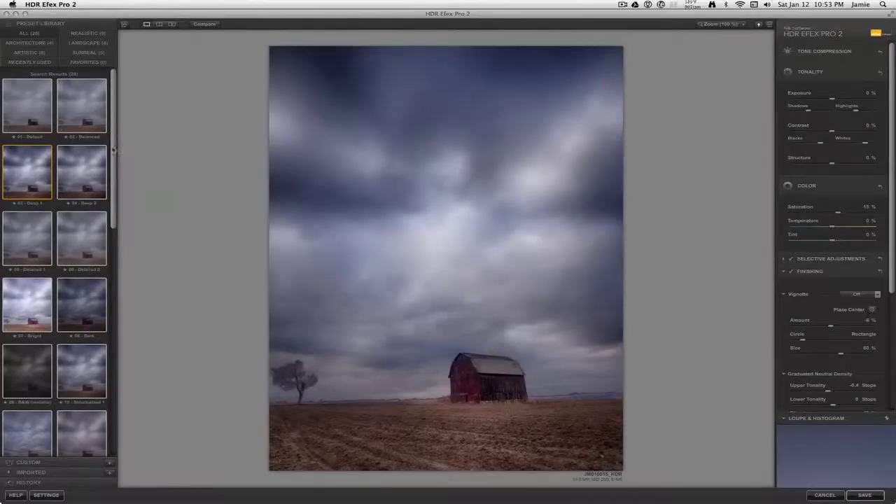
{"action": "left_click_drag", "start_coordinate": [113, 151], "coordinate": [126, 223]}
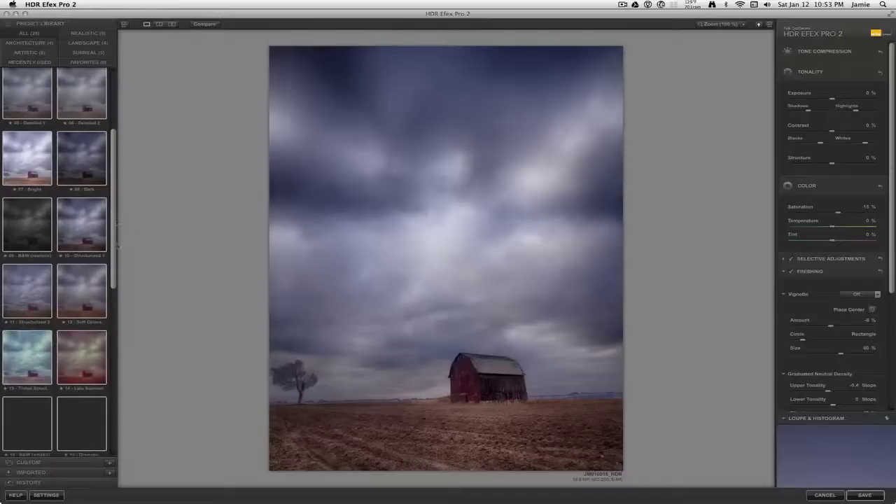
{"action": "left_click", "coordinate": [27, 224]}
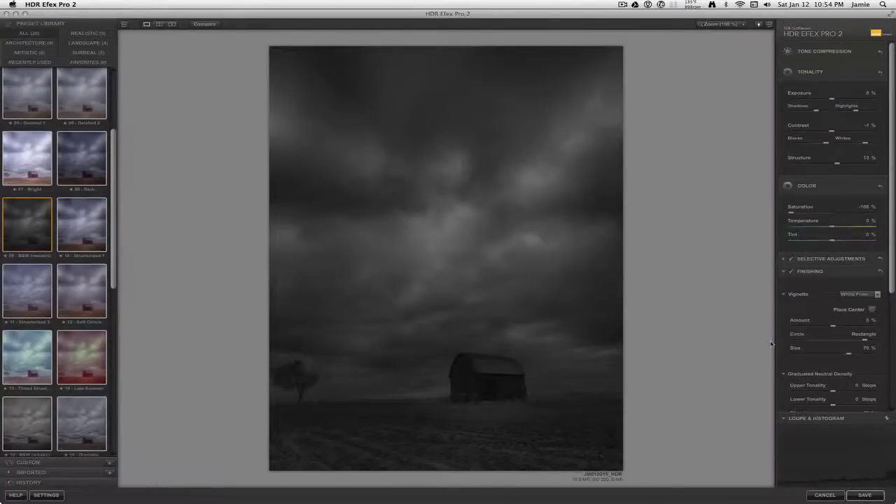
Raise Graduated ND Lower Tonality slightly to lift the foreground, and save the result
{"action": "left_click_drag", "start_coordinate": [891, 236], "coordinate": [890, 339]}
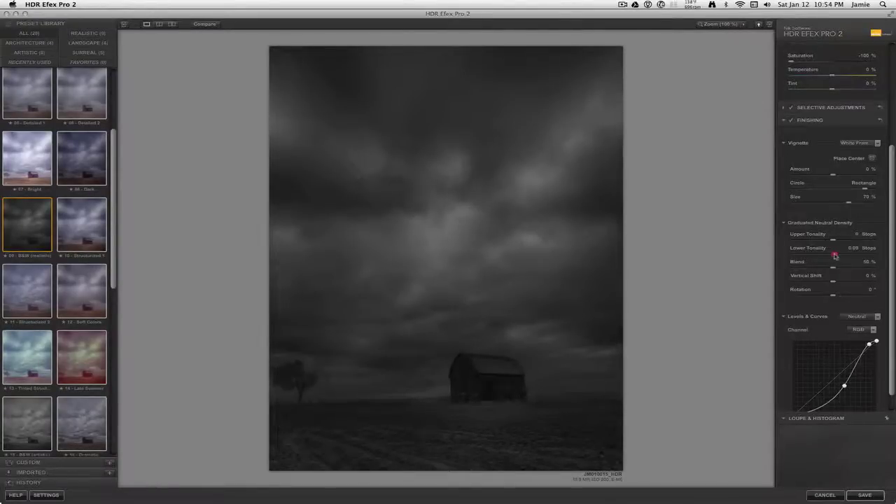
{"action": "left_click_drag", "start_coordinate": [835, 256], "coordinate": [836, 256]}
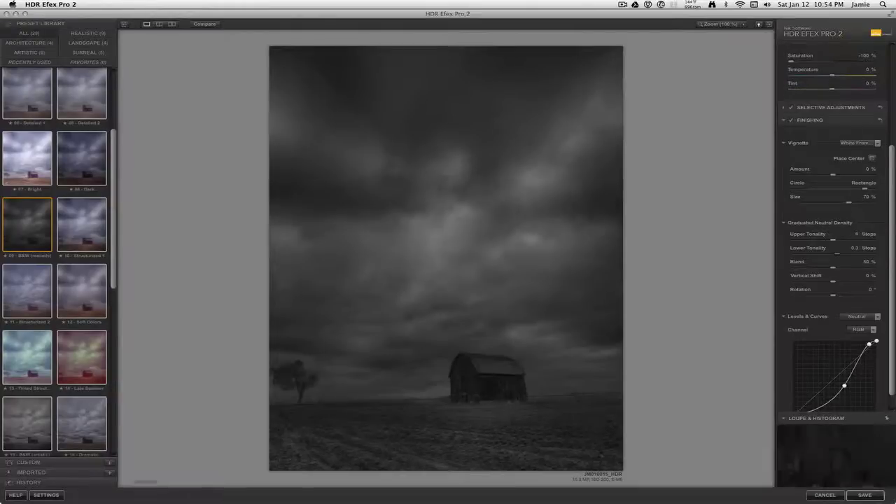
{"action": "left_click", "coordinate": [866, 495]}
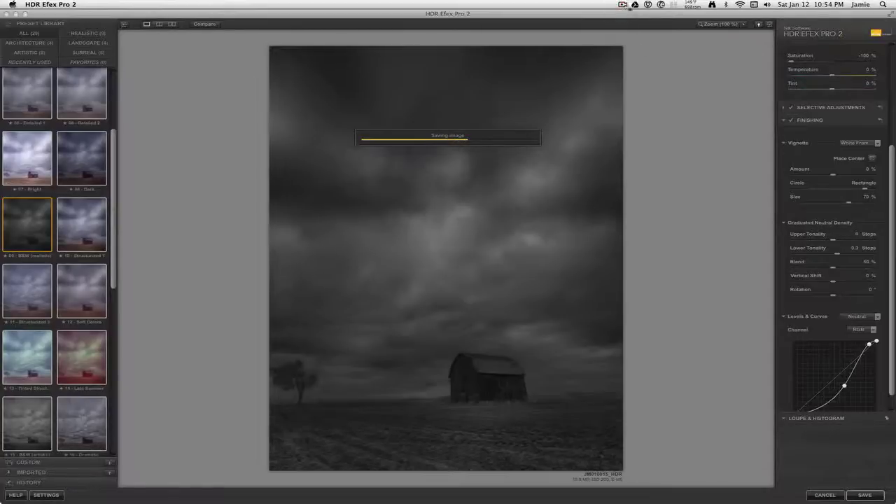
Back in Lightroom with JM010015_HDR.tif, go to Photo > Edit In
{"action": "left_click", "coordinate": [622, 4]}
{"action": "left_click", "coordinate": [644, 31]}
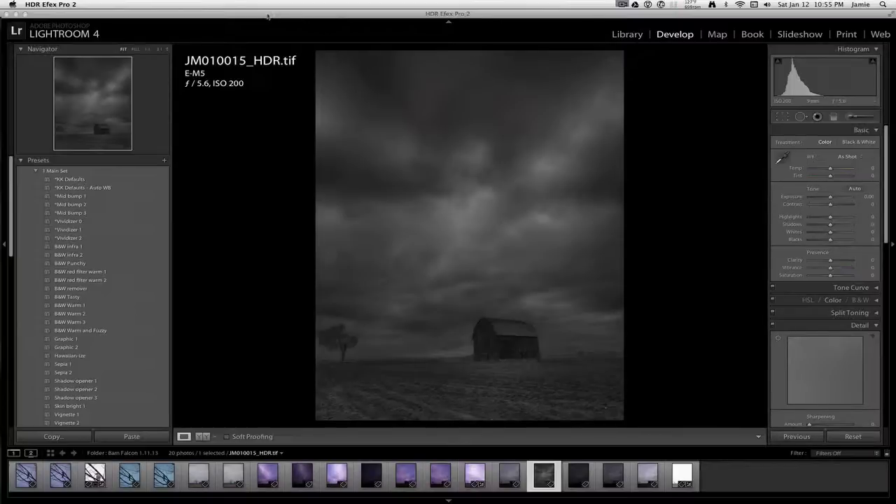
{"action": "left_click", "coordinate": [156, 5]}
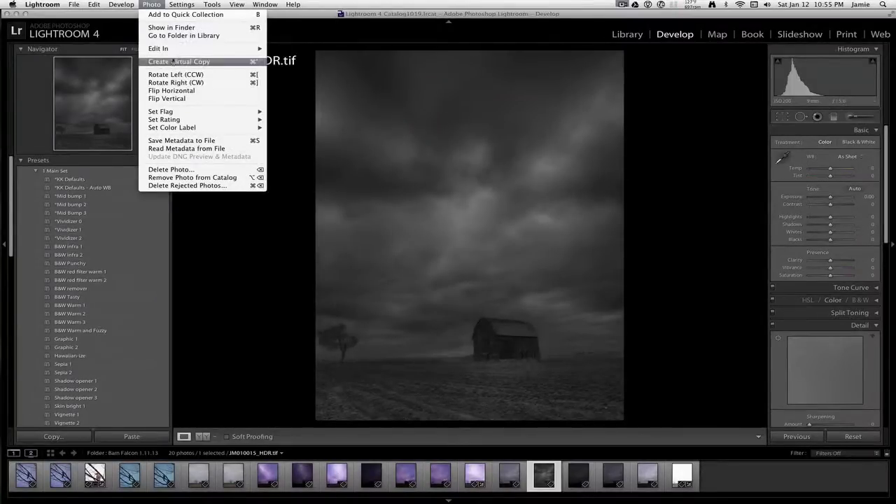
{"action": "mouse_move", "coordinate": [159, 48]}
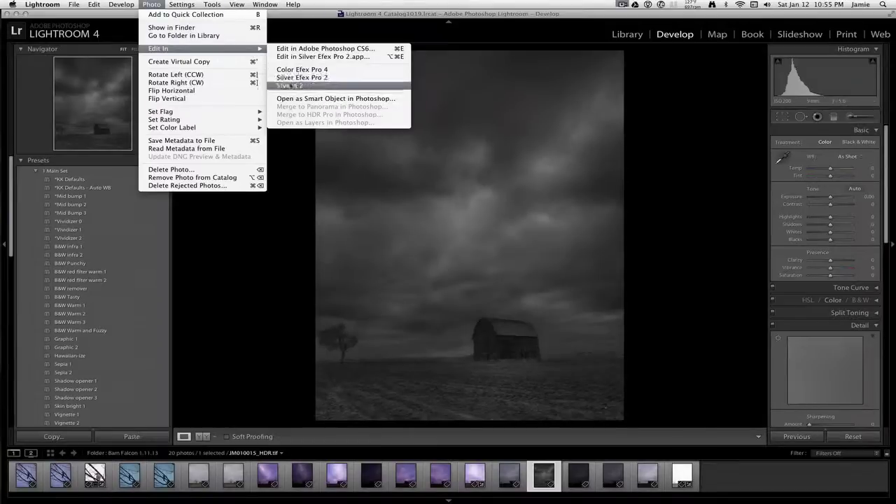
Send JM010015_HDR.tif to Silver Efex Pro 2, editing the original
{"action": "left_click", "coordinate": [290, 79]}
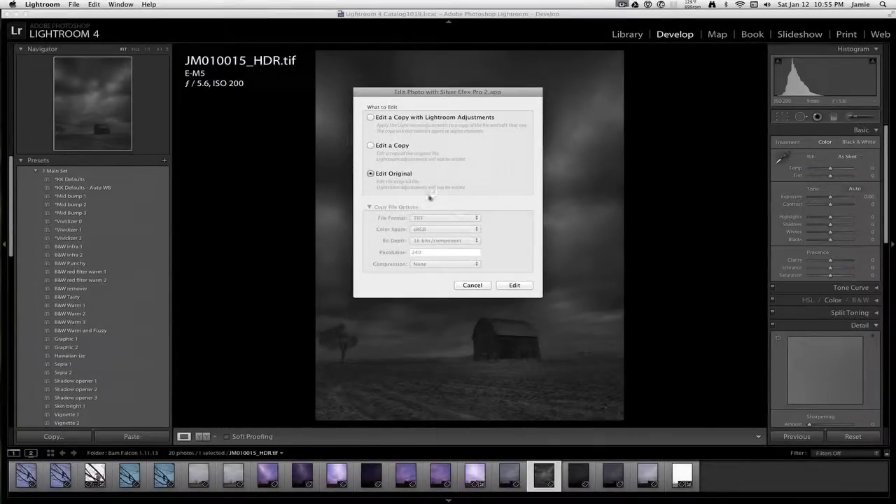
{"action": "left_click", "coordinate": [519, 287]}
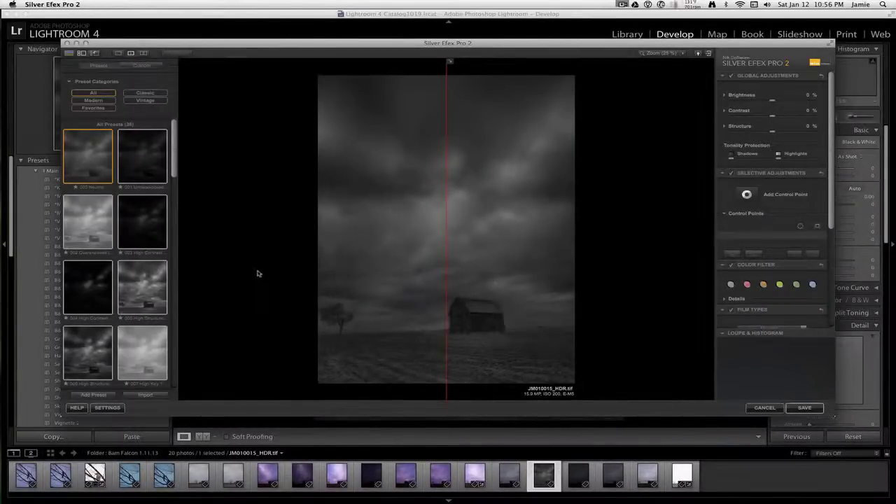
Apply the 006 High Structure preset and switch to a single-image preview
{"action": "left_click", "coordinate": [97, 366]}
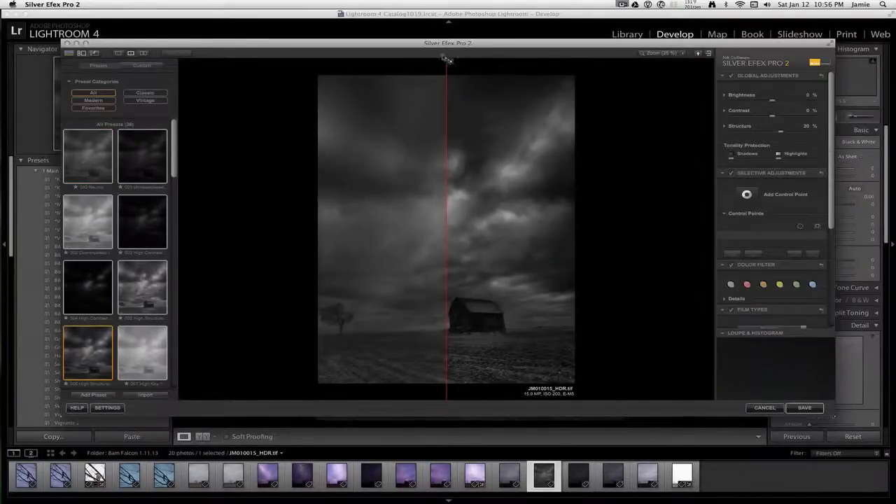
{"action": "left_click", "coordinate": [117, 54]}
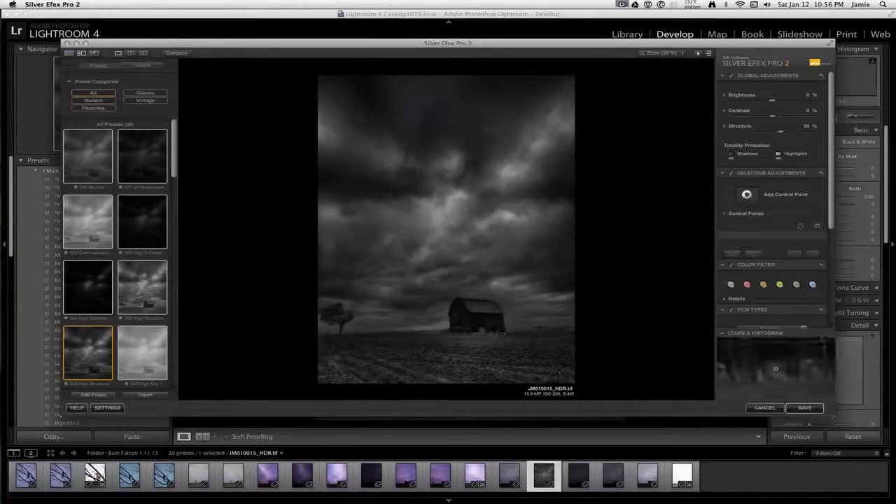
Place a small control point on the barn and raise its Brightness slightly
{"action": "left_click", "coordinate": [481, 323]}
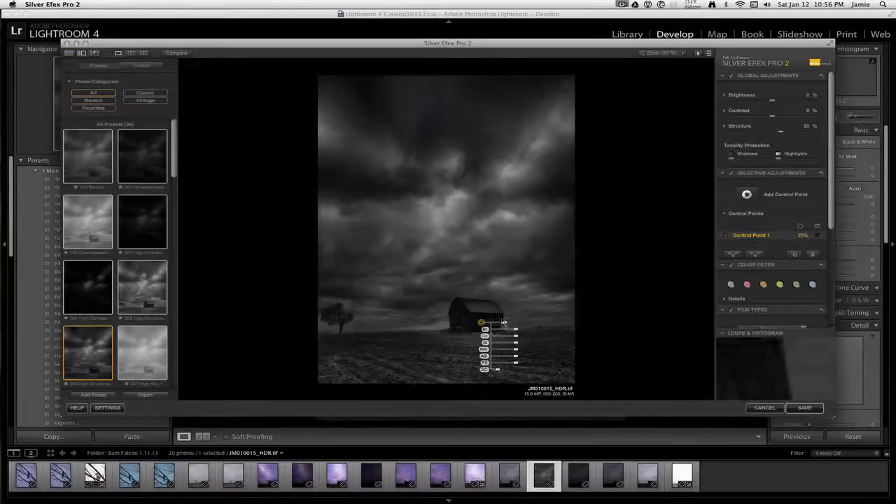
{"action": "left_click_drag", "start_coordinate": [505, 325], "coordinate": [500, 323]}
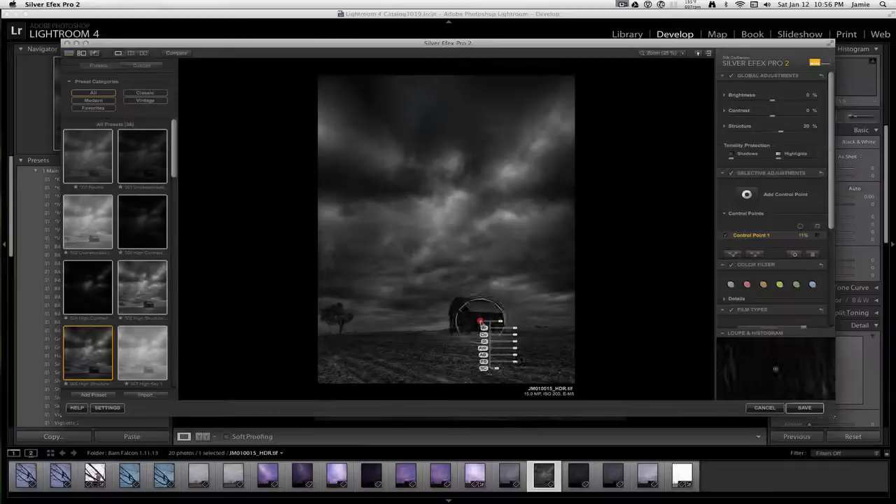
{"action": "left_click_drag", "start_coordinate": [514, 330], "coordinate": [530, 329]}
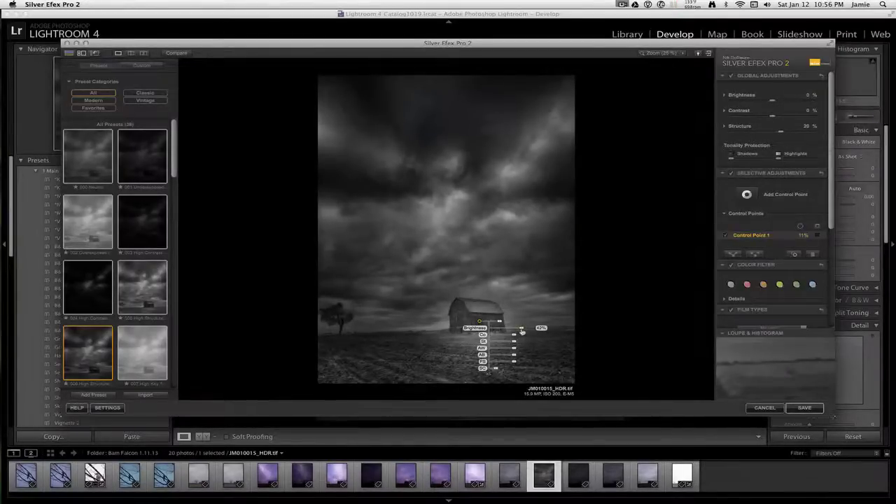
{"action": "left_click_drag", "start_coordinate": [522, 330], "coordinate": [517, 330]}
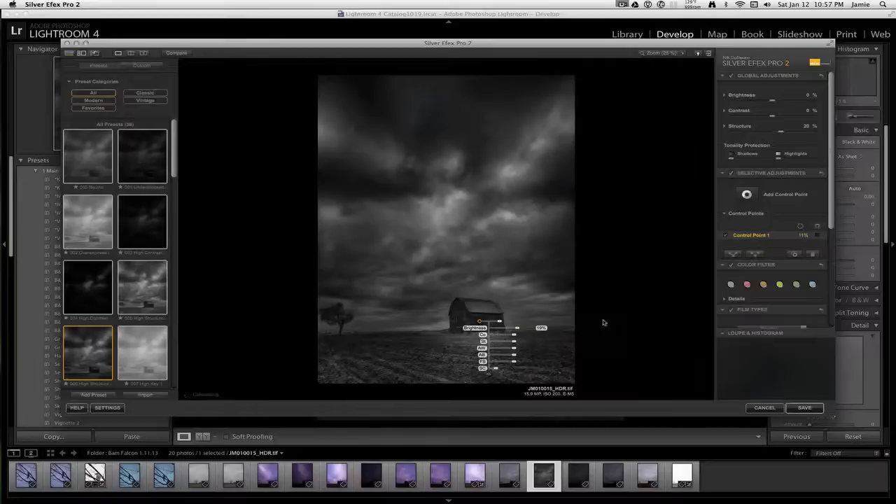
{"action": "left_click_drag", "start_coordinate": [517, 330], "coordinate": [517, 331]}
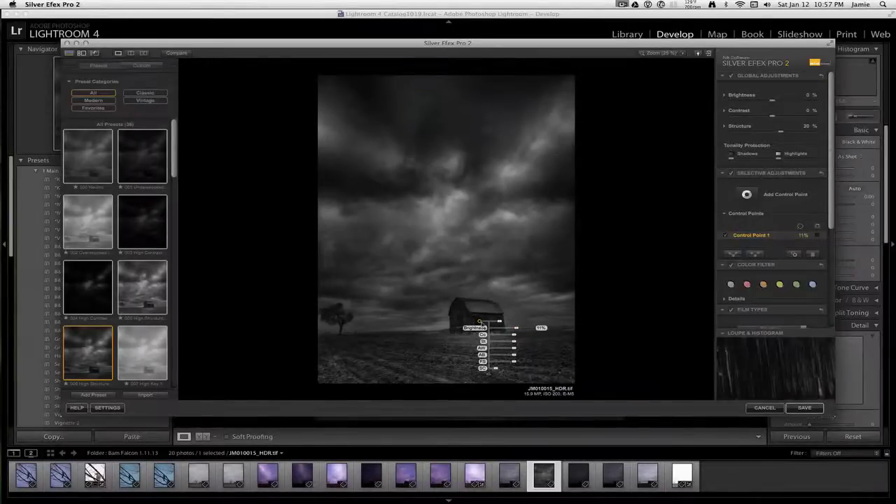
{"action": "left_click_drag", "start_coordinate": [479, 321], "coordinate": [482, 321]}
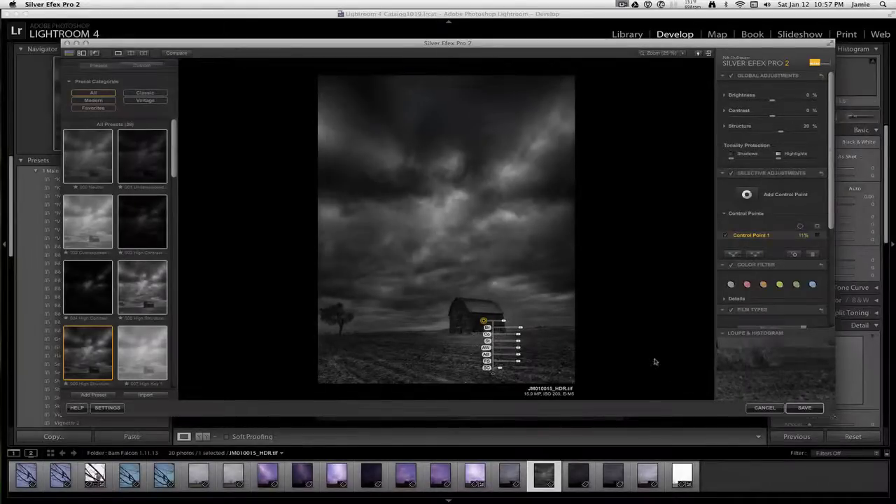
{"action": "left_click", "coordinate": [621, 5]}
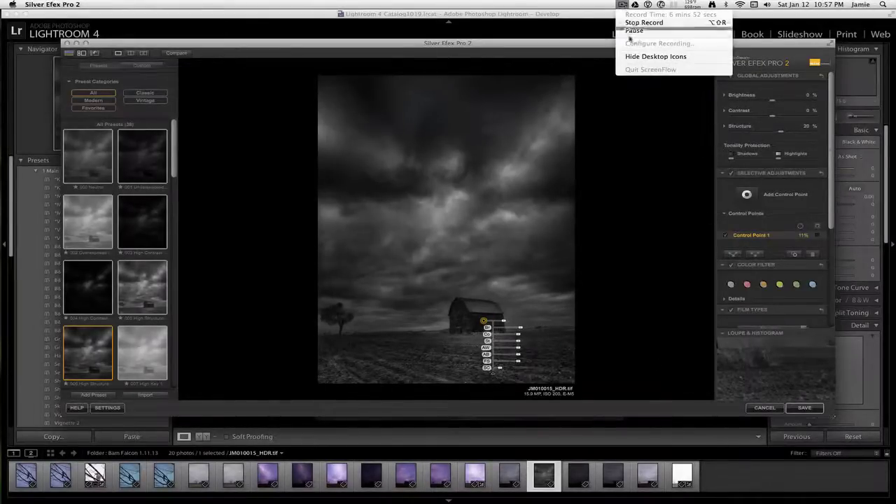
{"action": "left_click", "coordinate": [632, 33]}
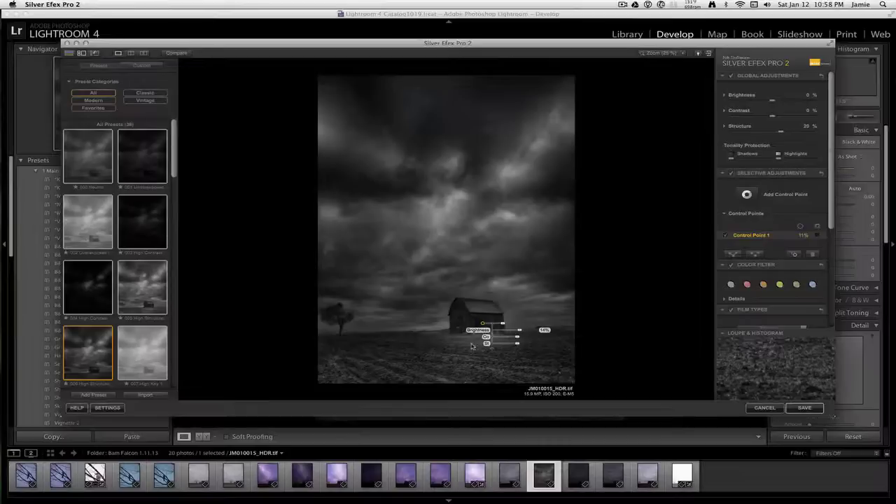
Copy the barn control point onto the foreground path to brighten it, adding a second lower path point
{"action": "key", "text": "super+c"}
{"action": "key", "text": "super+v"}
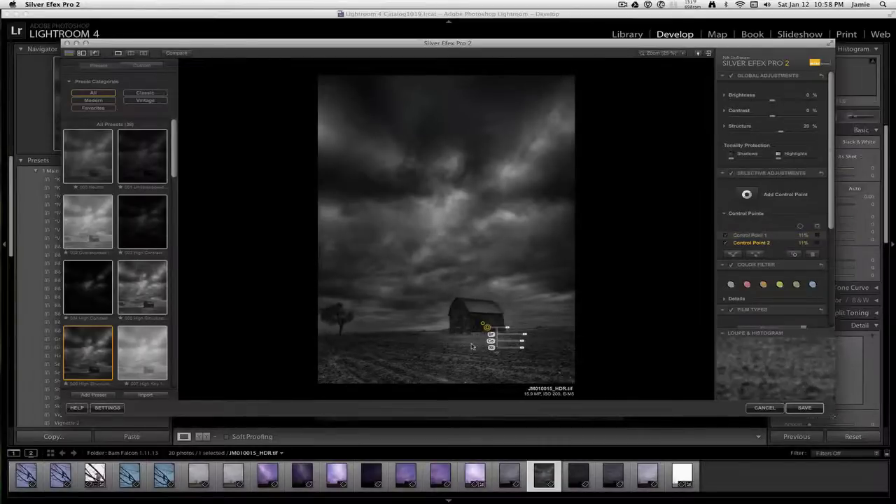
{"action": "left_click_drag", "start_coordinate": [491, 335], "coordinate": [475, 356]}
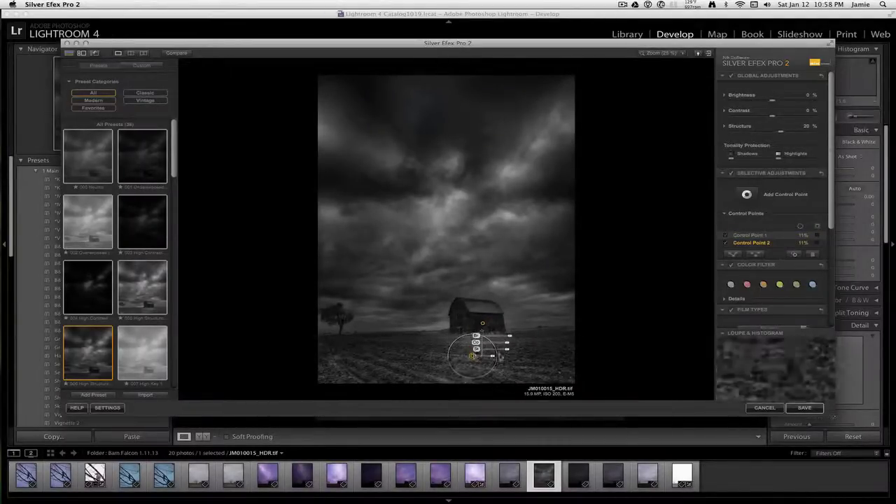
{"action": "left_click_drag", "start_coordinate": [509, 338], "coordinate": [510, 339]}
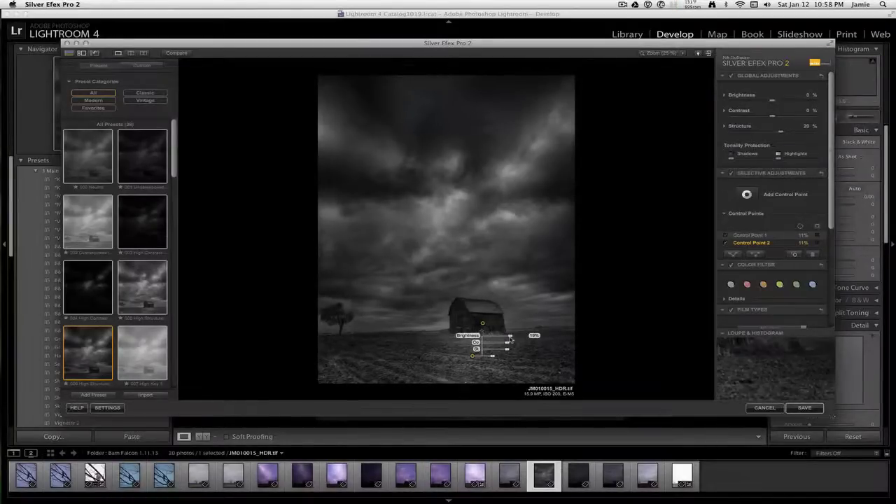
{"action": "left_click", "coordinate": [473, 355]}
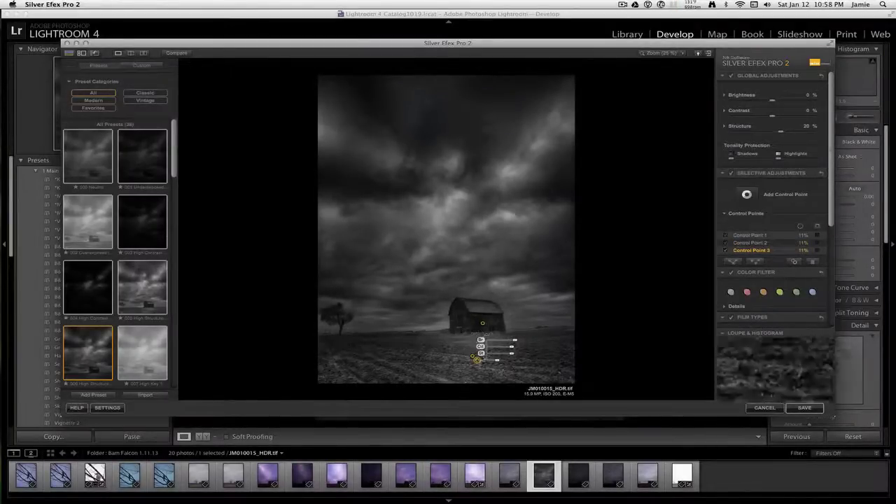
{"action": "left_click_drag", "start_coordinate": [476, 360], "coordinate": [479, 381]}
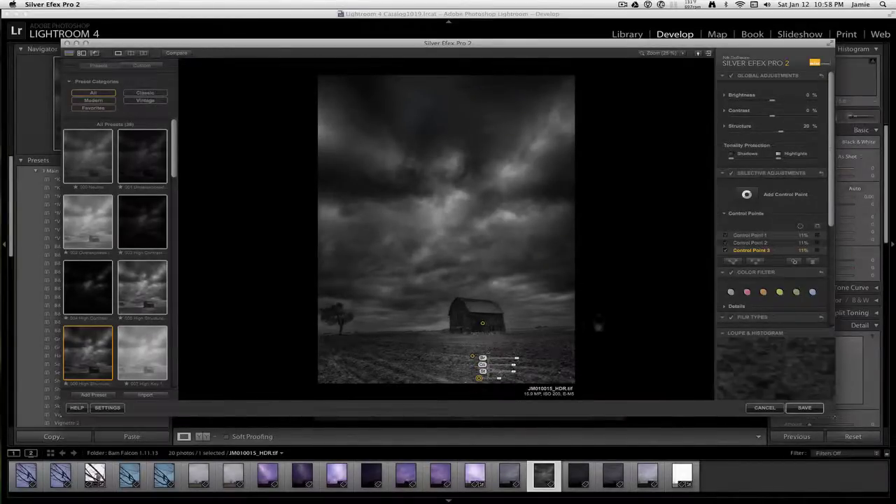
Add a widened darkening point on the lower-left foreground and duplicate it to the lower-right
{"action": "left_click", "coordinate": [746, 196]}
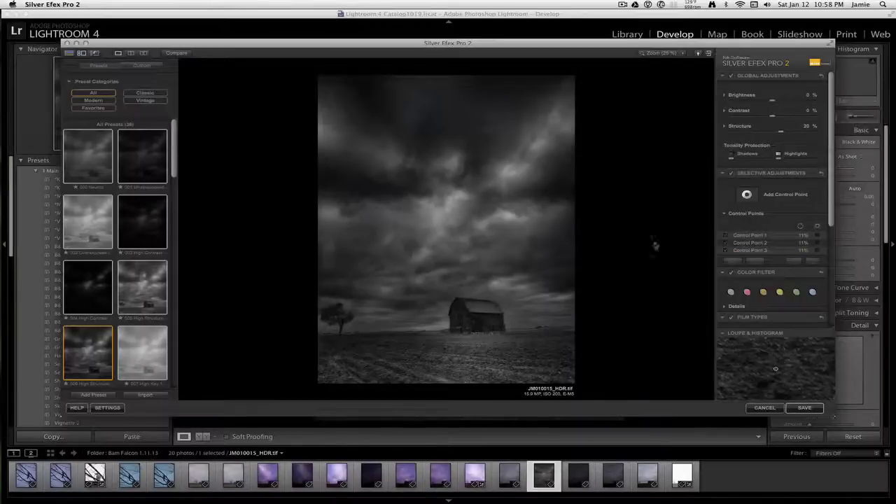
{"action": "left_click", "coordinate": [348, 369]}
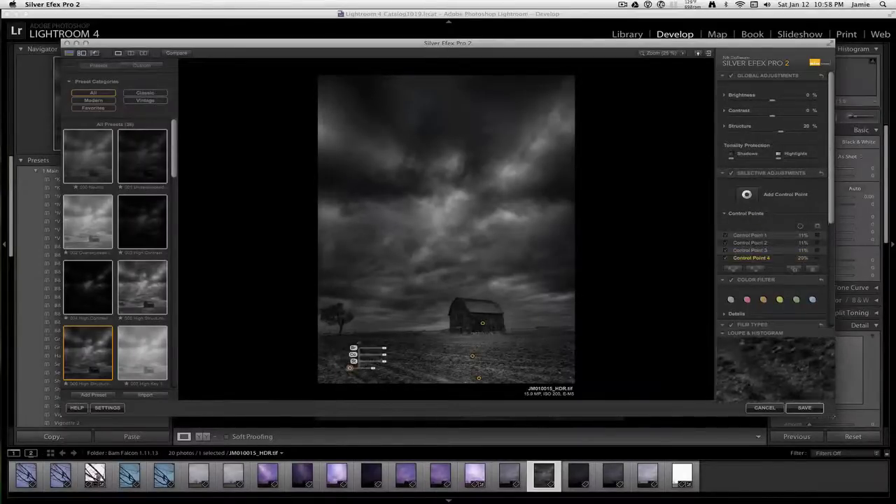
{"action": "left_click_drag", "start_coordinate": [384, 352], "coordinate": [381, 352]}
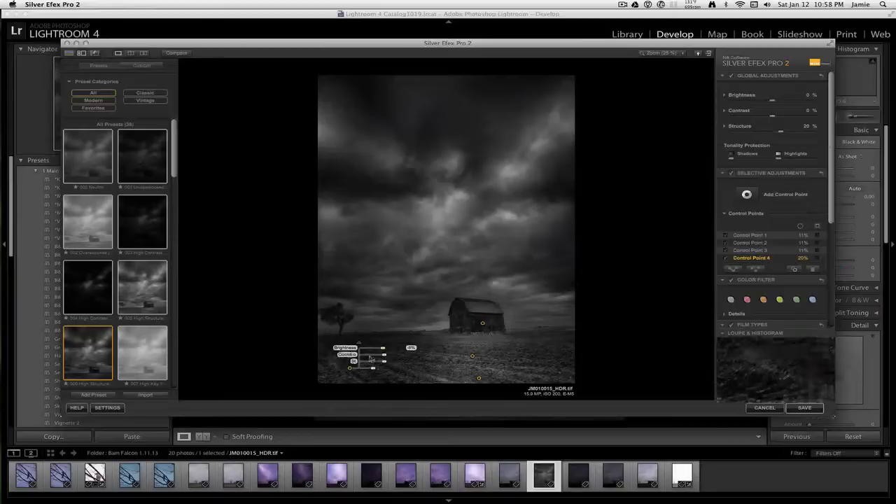
{"action": "left_click_drag", "start_coordinate": [373, 368], "coordinate": [376, 371]}
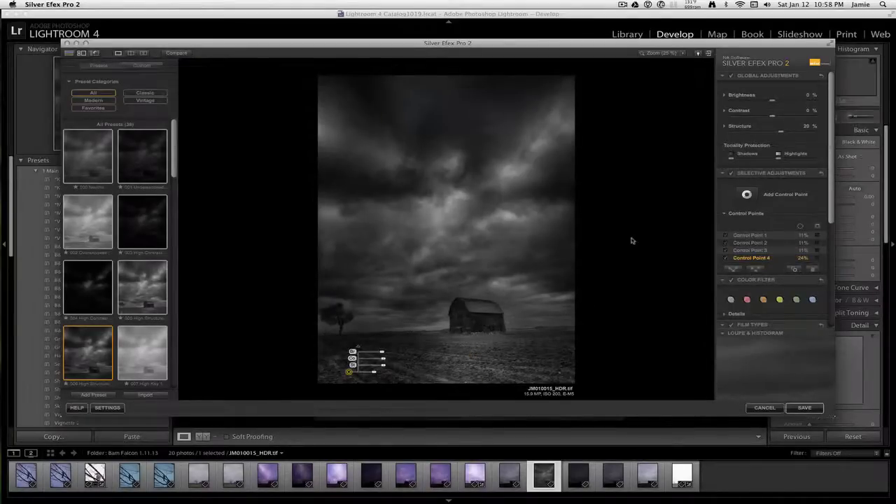
{"action": "key", "text": "super+v"}
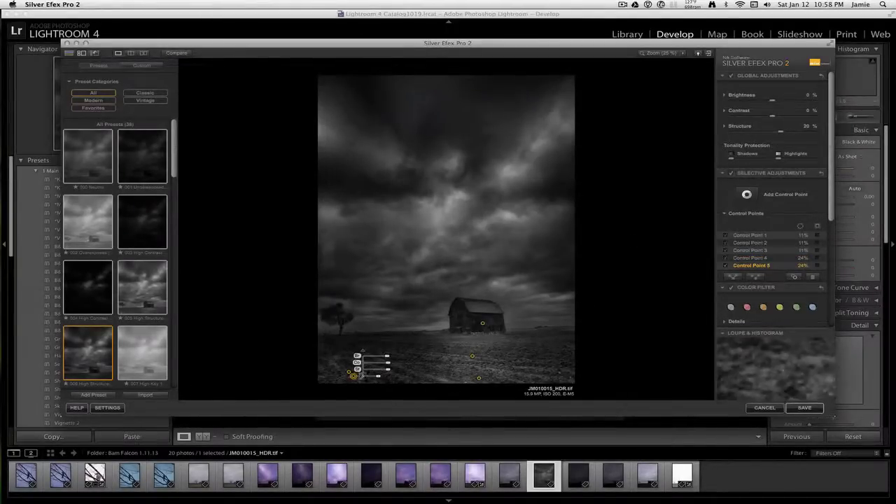
{"action": "mouse_move", "coordinate": [354, 376]}
{"action": "left_mouse_down"}
{"action": "mouse_move", "coordinate": [574, 353]}
{"action": "mouse_move", "coordinate": [540, 364]}
{"action": "left_mouse_up"}
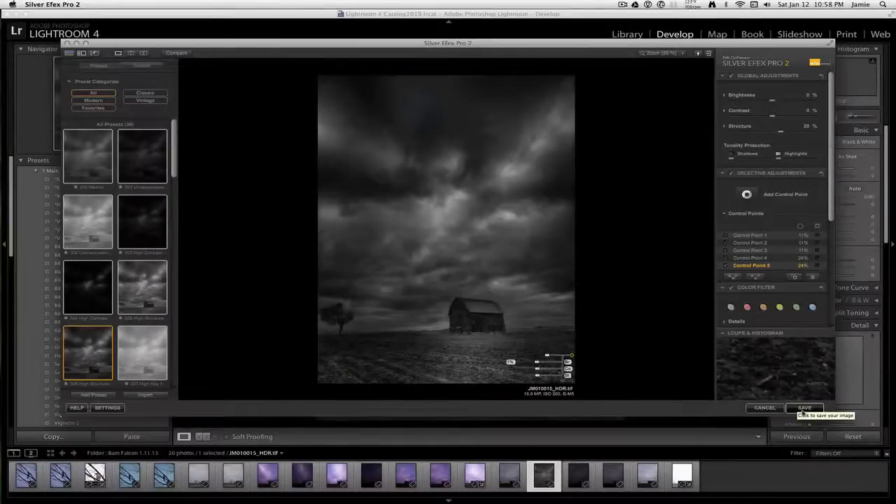
Save the high-contrast black-and-white barn edit from Silver Efex Pro 2 back into Lightroom
{"action": "left_click", "coordinate": [804, 408]}
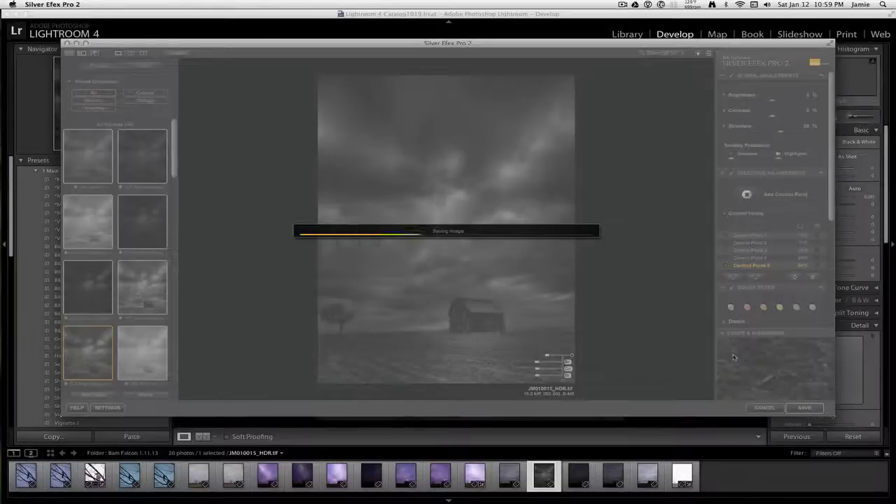